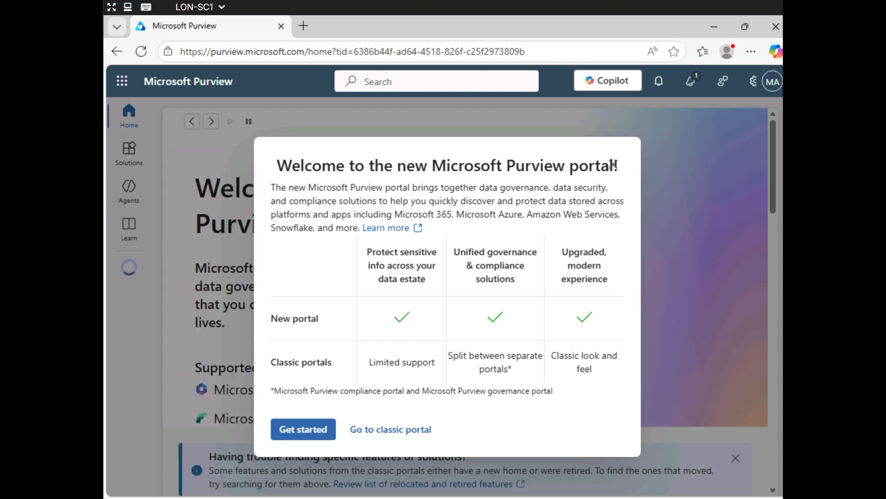
# Dismiss the new-portal welcome dialog and the guided solutions tour
pyautogui.click(303, 429)
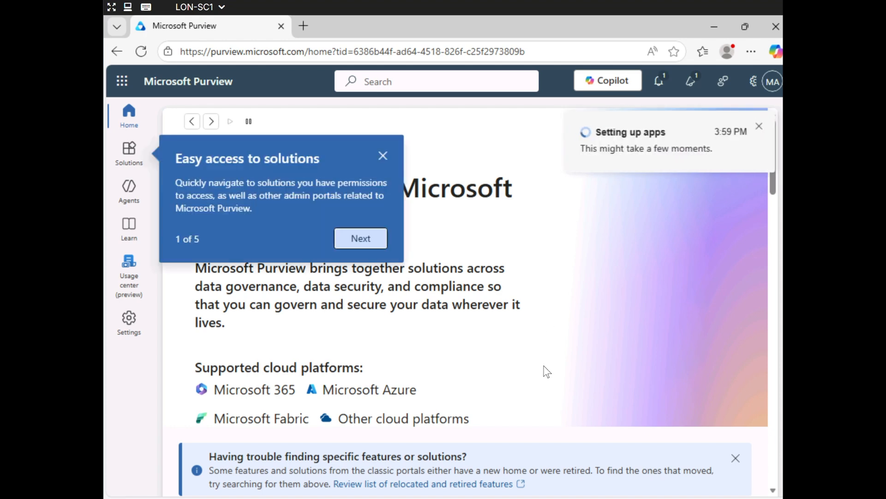
pyautogui.click(362, 237)
pyautogui.click(362, 234)
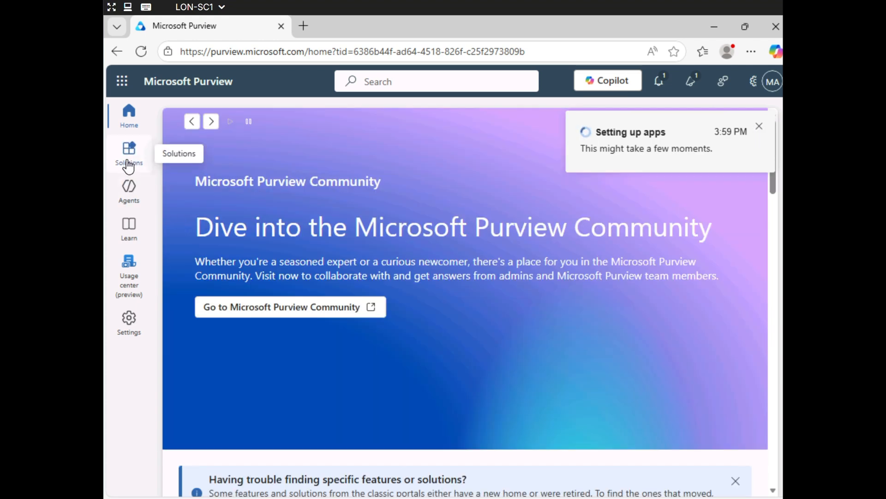
# Open Compliance Manager from Solutions and step through its welcome walkthrough to Overview
pyautogui.click(129, 166)
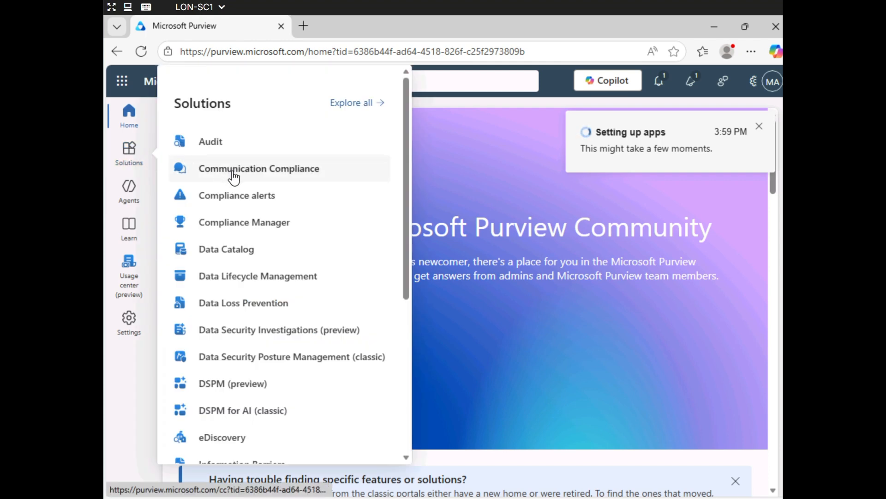
pyautogui.click(236, 229)
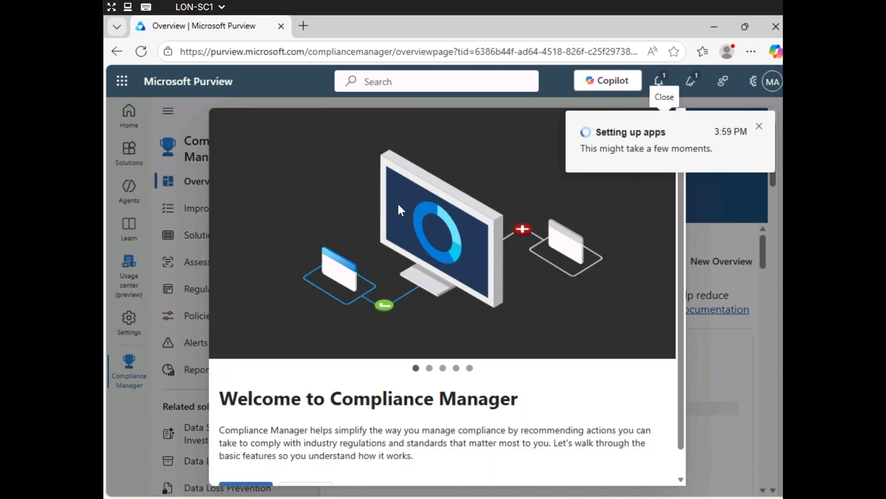
pyautogui.moveTo(680, 247); pyautogui.dragTo(678, 326)
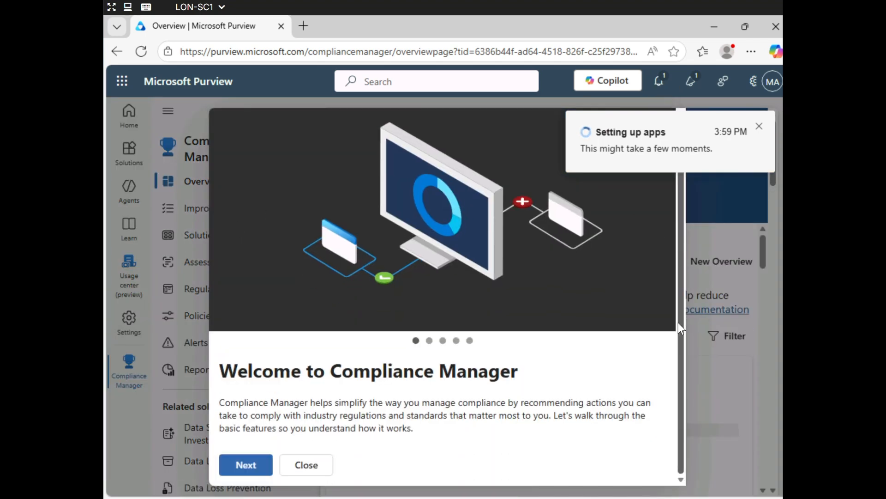
pyautogui.click(258, 466)
pyautogui.click(258, 466)
pyautogui.click(257, 466)
pyautogui.click(257, 465)
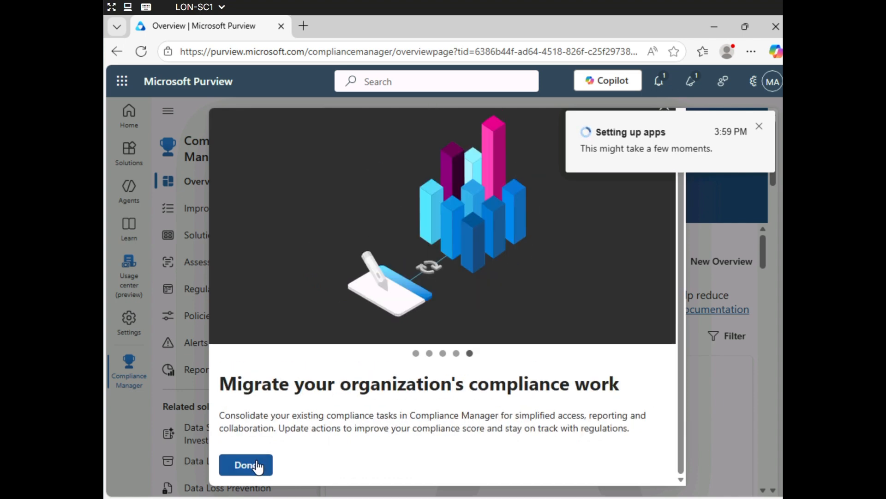
pyautogui.click(260, 467)
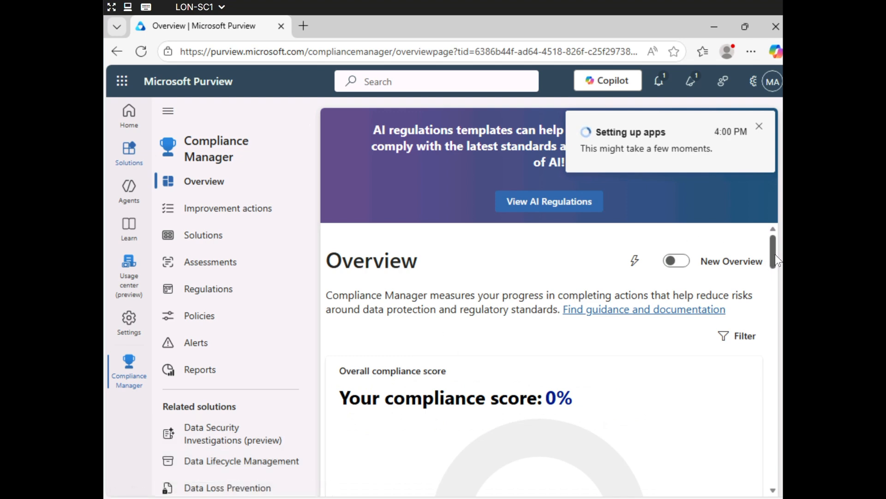
# Scroll through the Compliance Manager overview, then open the empty Solutions page
pyautogui.moveTo(775, 254); pyautogui.dragTo(775, 480)
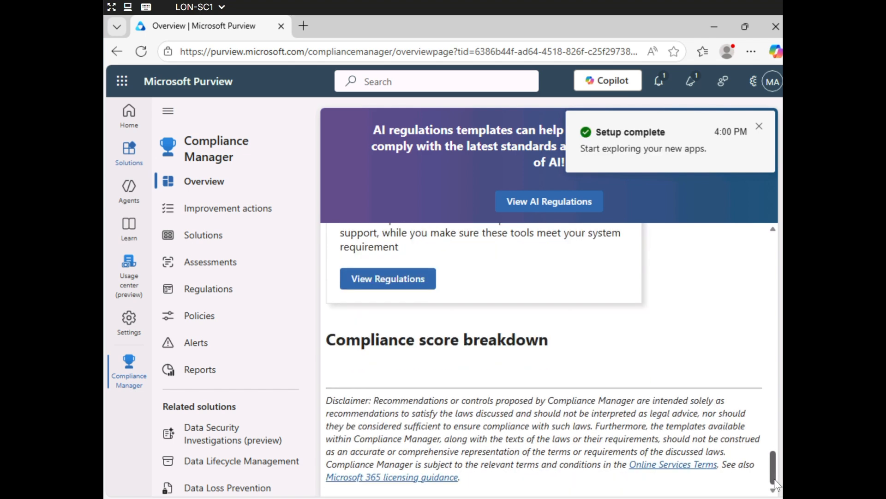
pyautogui.moveTo(778, 485); pyautogui.dragTo(750, 245)
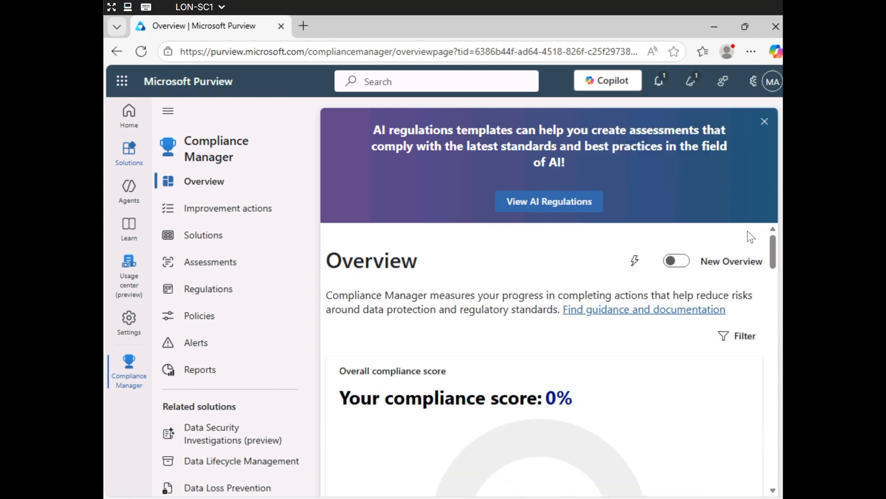
pyautogui.click(225, 246)
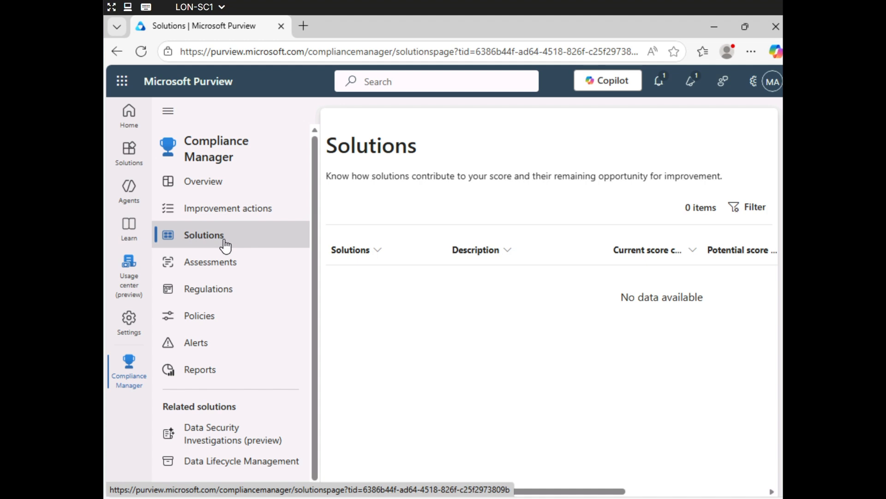
# Go to Assessments and launch the Create assessment wizard with Add assessment
pyautogui.click(234, 267)
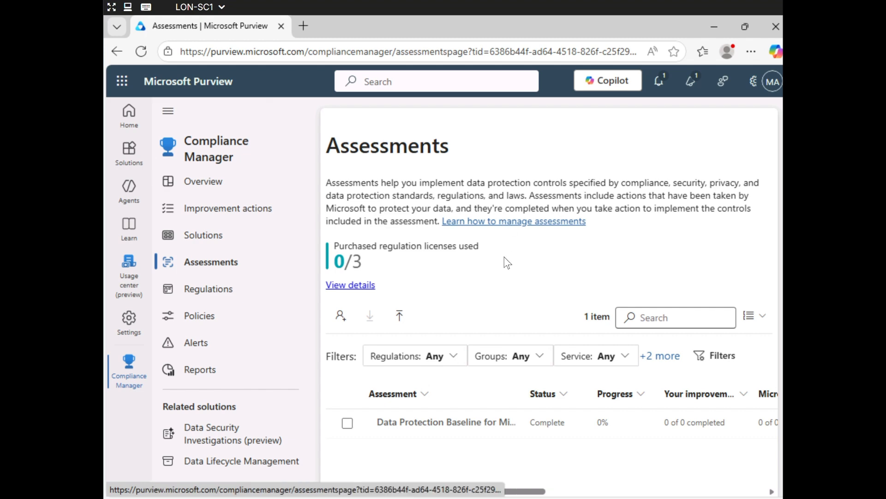
pyautogui.click(338, 317)
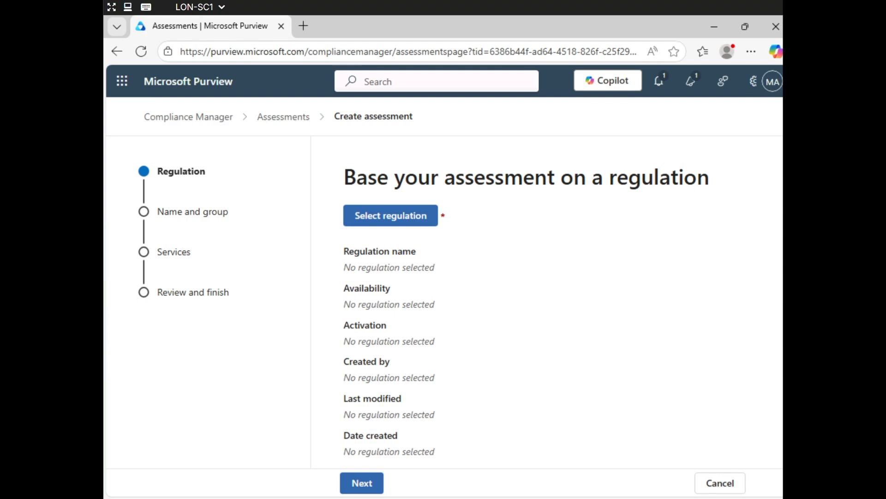
# Search regulations for 'ISO' and save ISO/IEC 27001:2022 as the assessment's regulation
pyautogui.click(406, 217)
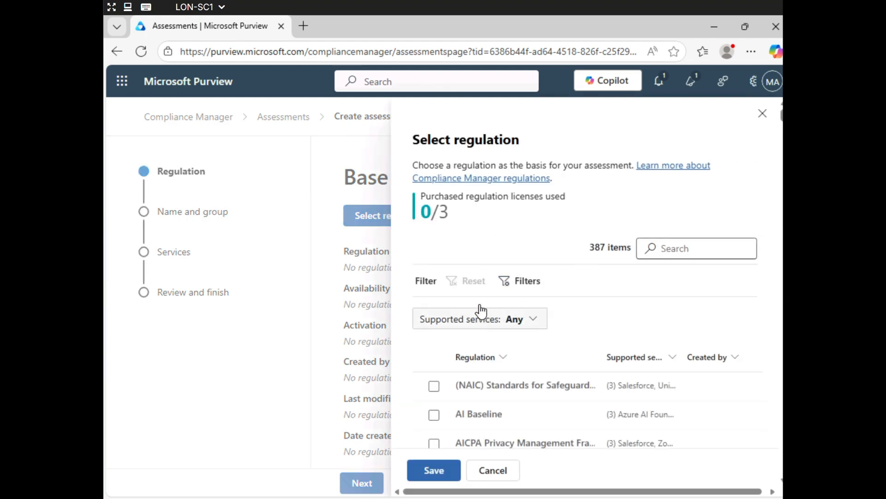
pyautogui.click(670, 245)
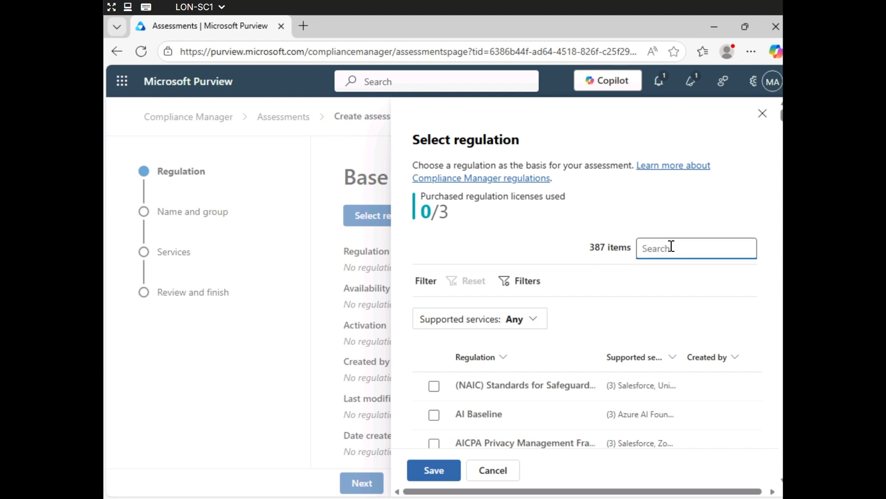
pyautogui.write('ISO')
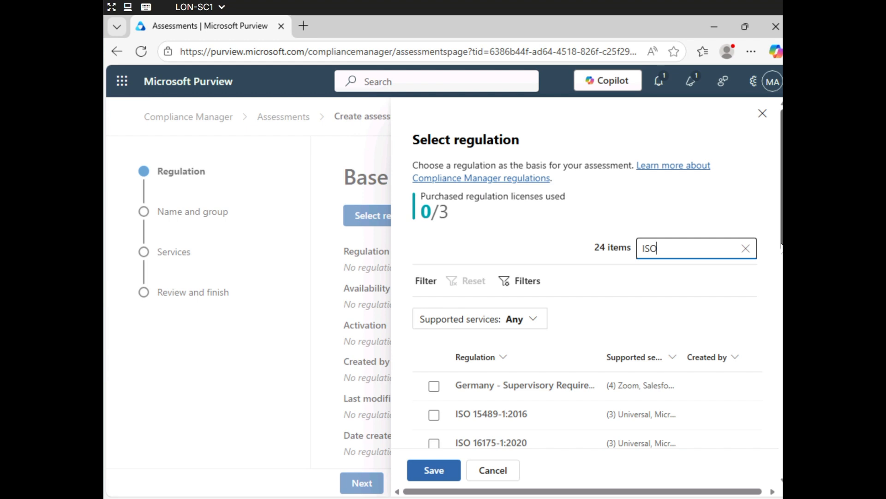
pyautogui.scroll(-3, 782, 250)
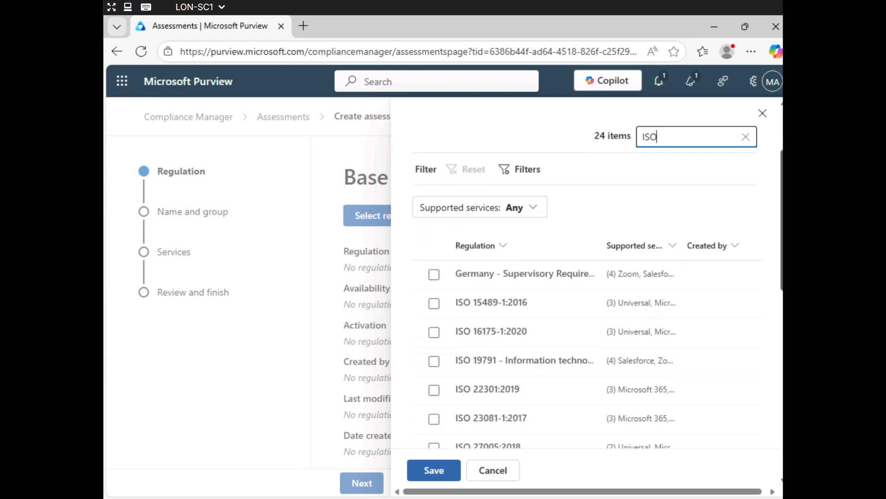
pyautogui.moveTo(783, 279); pyautogui.dragTo(773, 427)
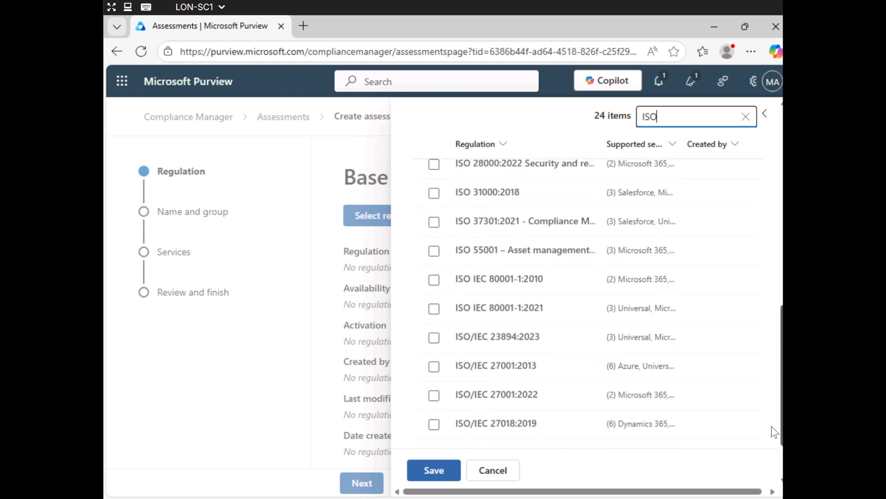
pyautogui.click(435, 397)
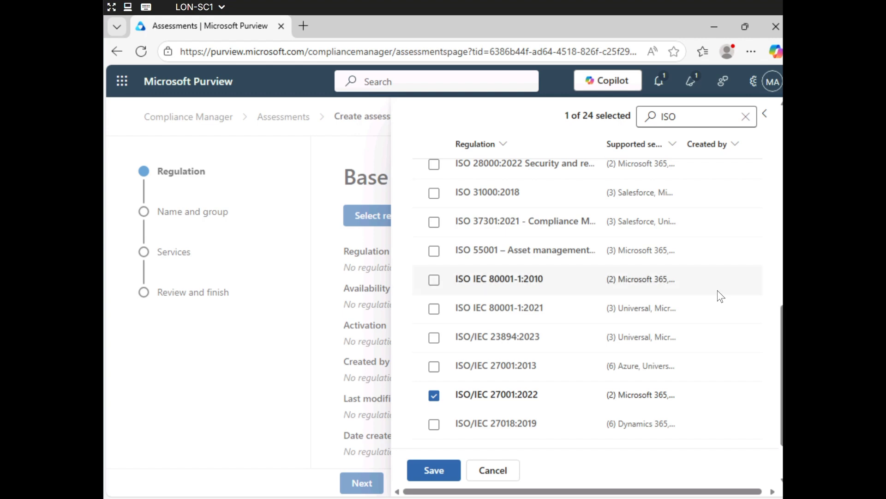
pyautogui.scroll(-2, 775, 375)
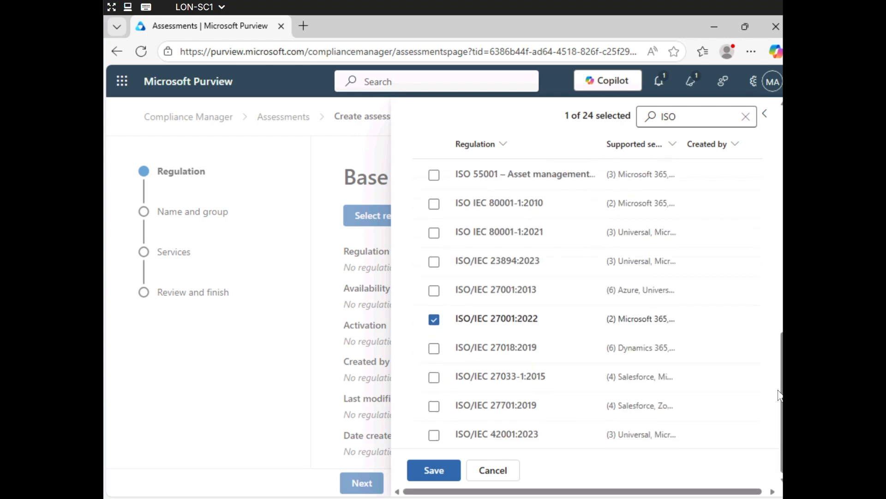
pyautogui.click(424, 471)
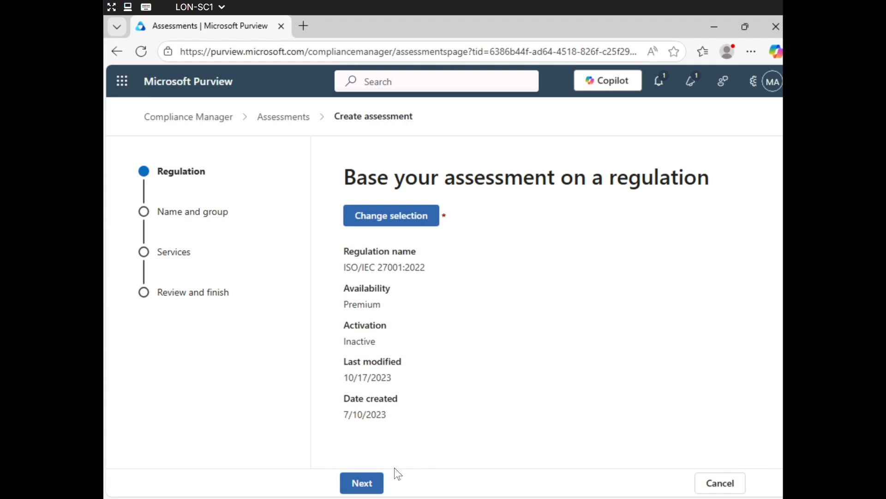
# Name the assessment 'ISO-27001 Audit assessment', keeping it in Default Group
pyautogui.click(364, 485)
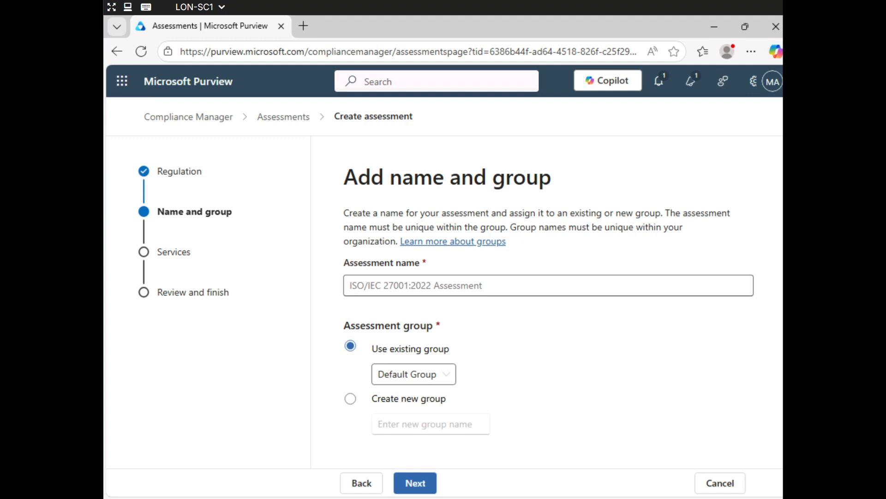
pyautogui.click(560, 287)
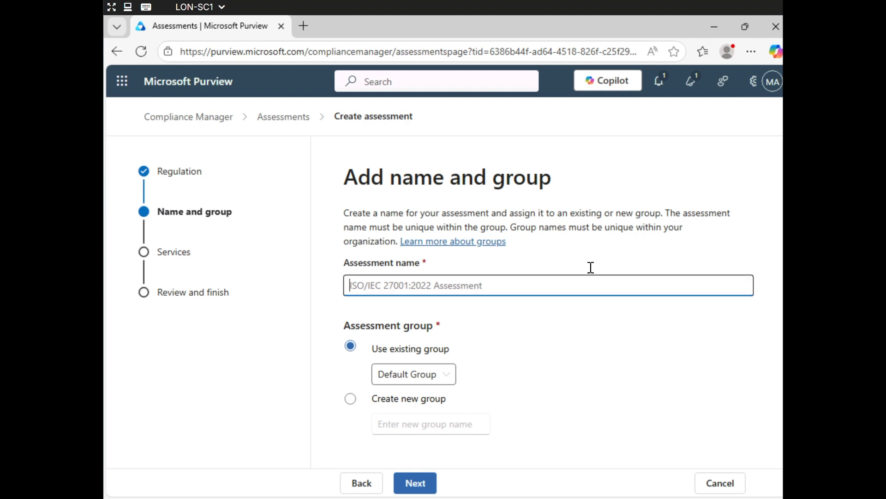
pyautogui.write('ISO-27001 Audit assessment')
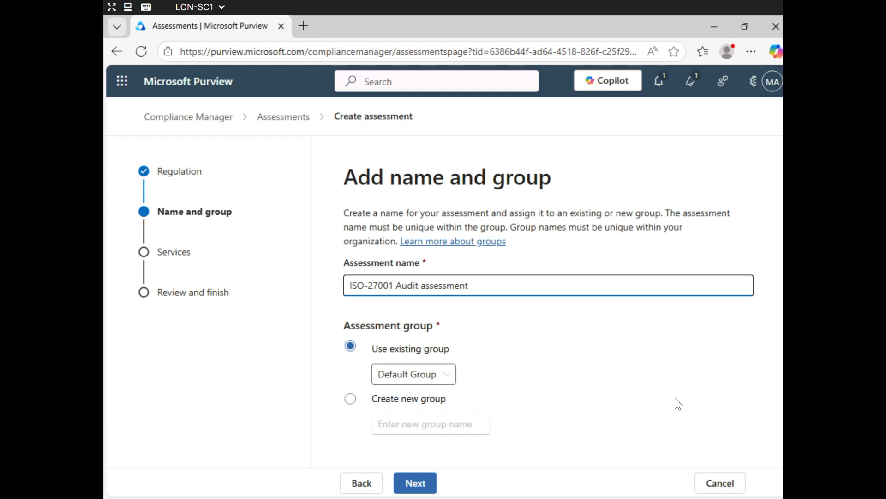
pyautogui.click(417, 484)
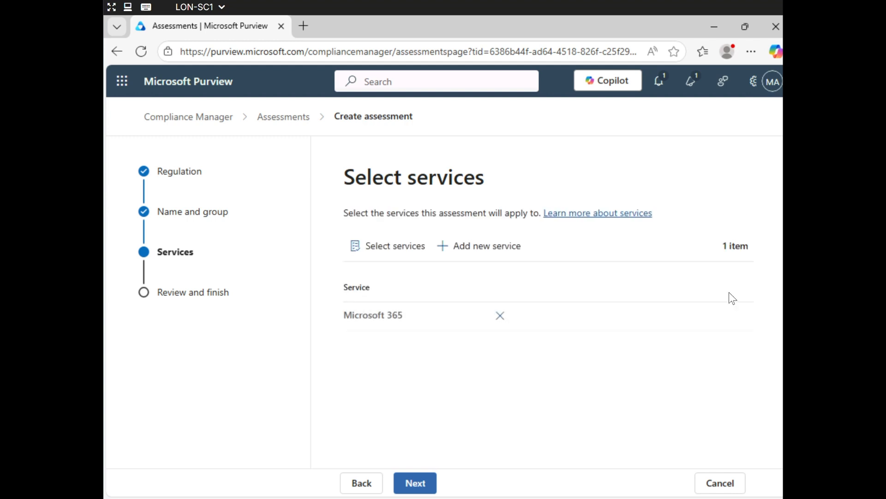
# Keep Microsoft 365 as the service and proceed to Review and finish
pyautogui.click(415, 483)
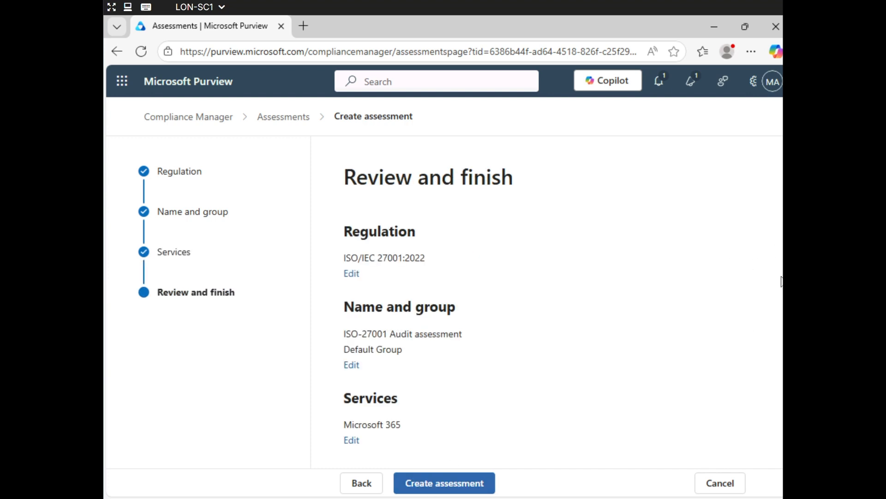
# Create the ISO-27001 Audit assessment and open its page
pyautogui.click(468, 484)
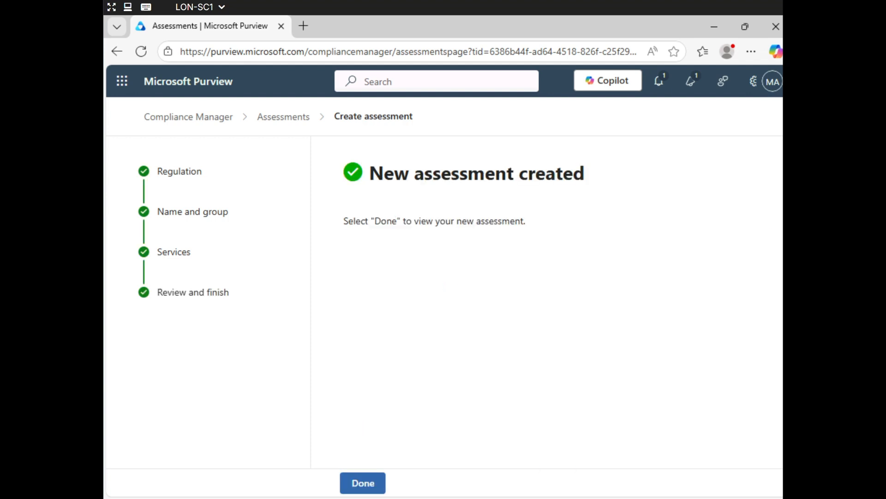
pyautogui.click(362, 483)
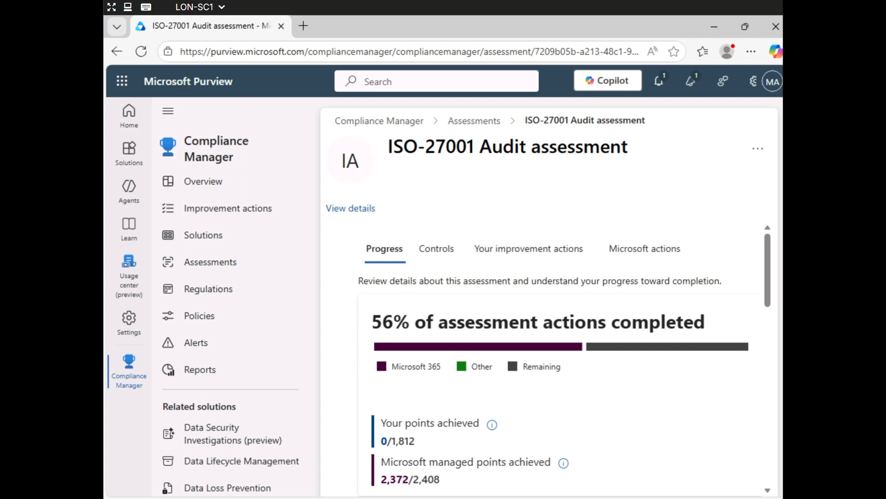
# Switch to the assessment's 'Your improvement actions' tab
pyautogui.click(567, 257)
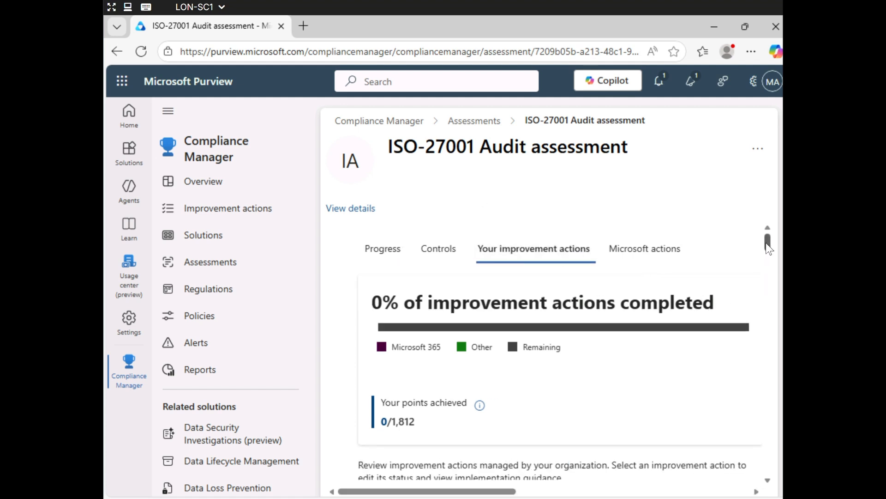
pyautogui.moveTo(769, 242); pyautogui.dragTo(771, 273)
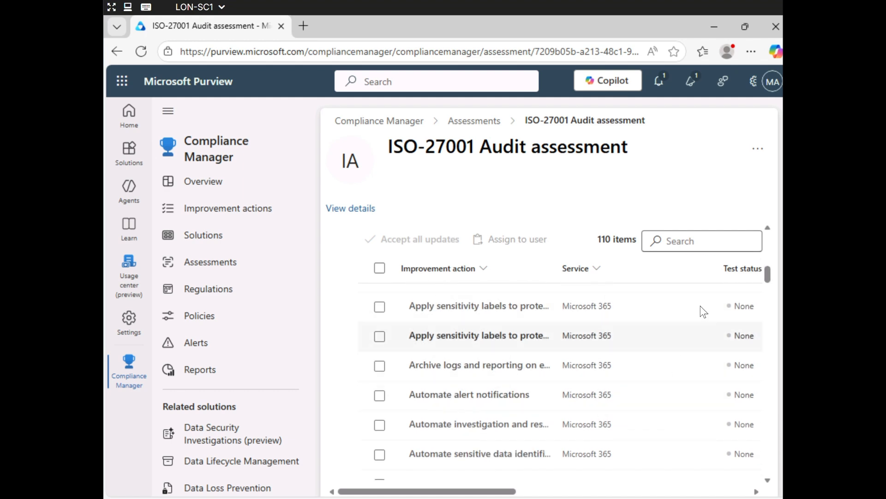
pyautogui.moveTo(767, 273); pyautogui.dragTo(766, 286)
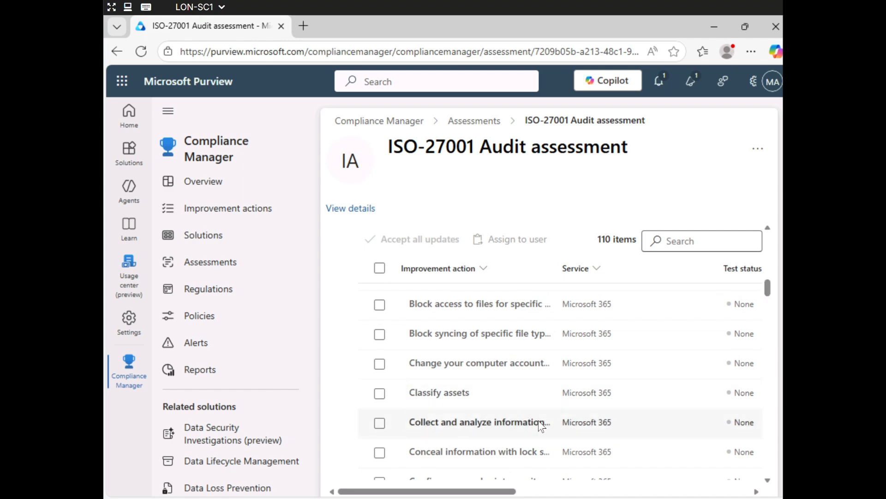
pyautogui.moveTo(772, 289); pyautogui.dragTo(773, 309)
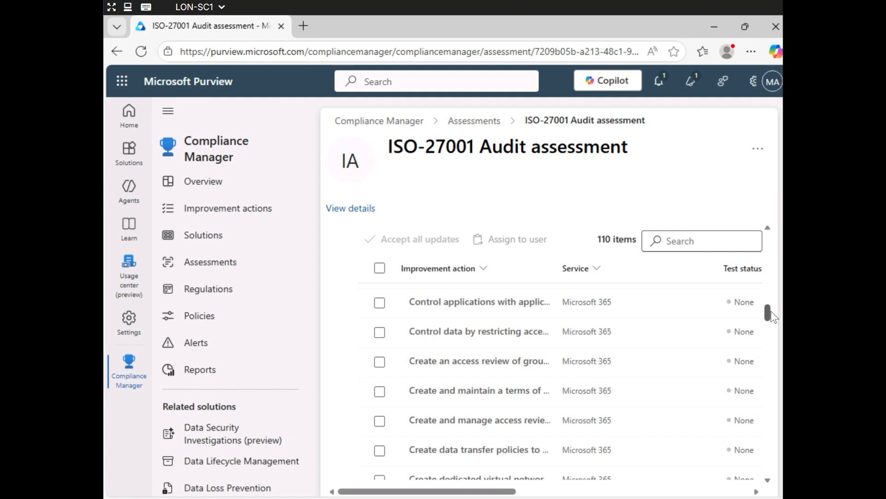
pyautogui.moveTo(771, 307); pyautogui.dragTo(774, 253)
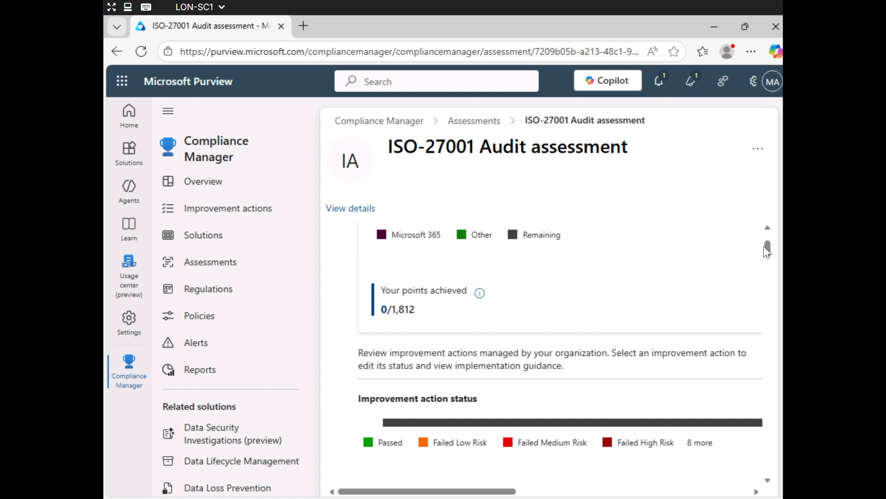
pyautogui.moveTo(768, 249); pyautogui.dragTo(768, 263)
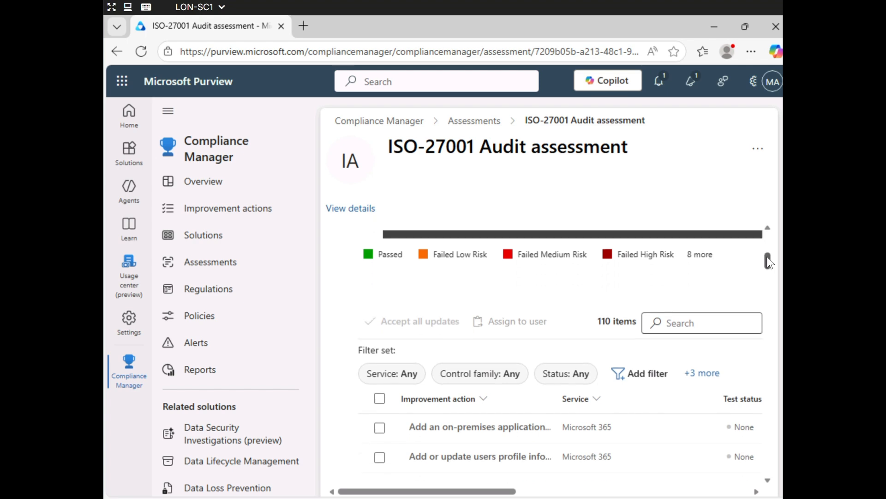
# Filter improvement actions to the Physical controls control family, leaving 3 items
pyautogui.click(639, 374)
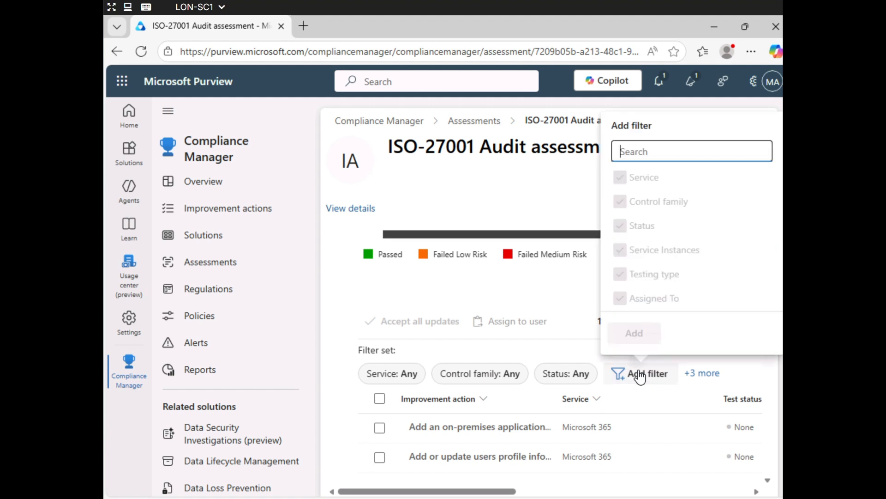
pyautogui.click(558, 345)
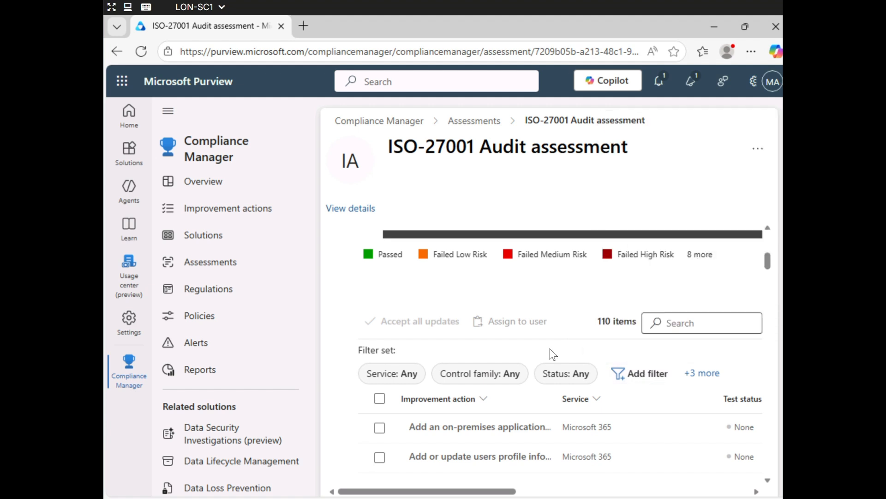
pyautogui.click(509, 377)
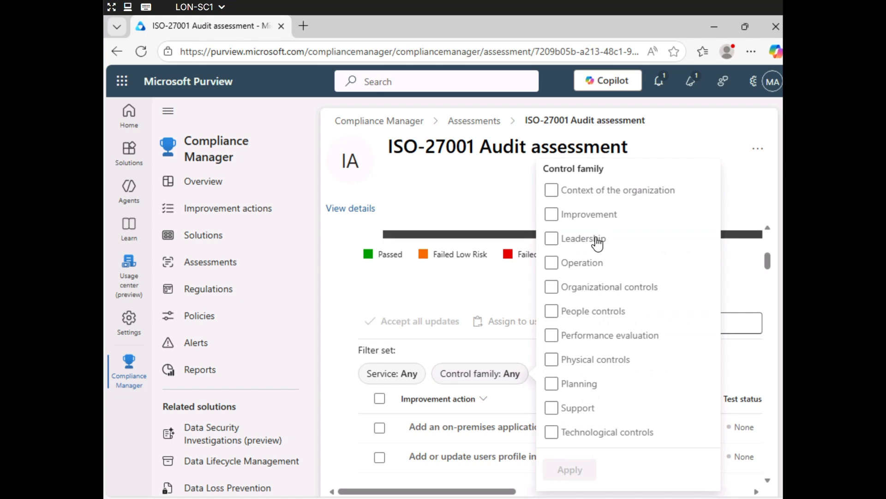
pyautogui.click(552, 360)
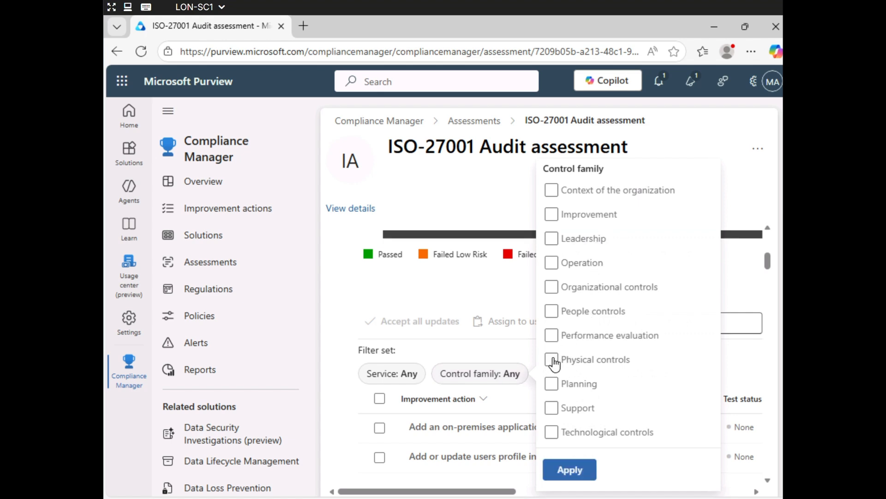
pyautogui.click(552, 360)
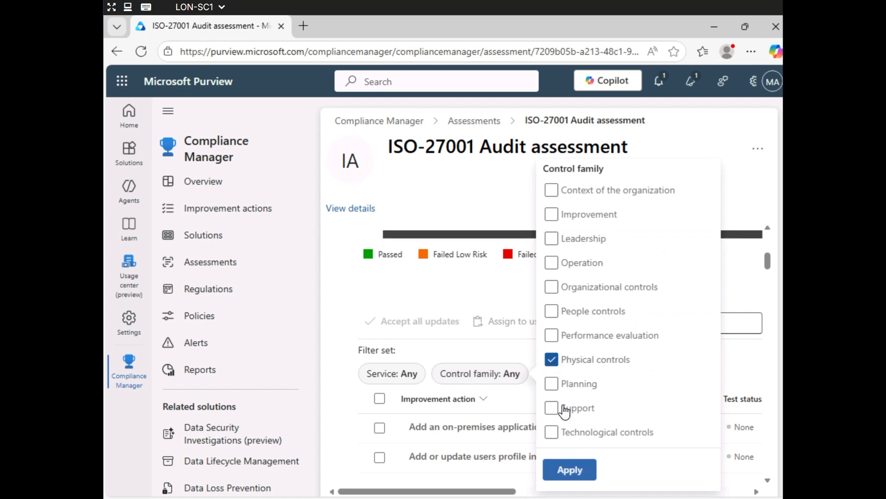
pyautogui.click(580, 471)
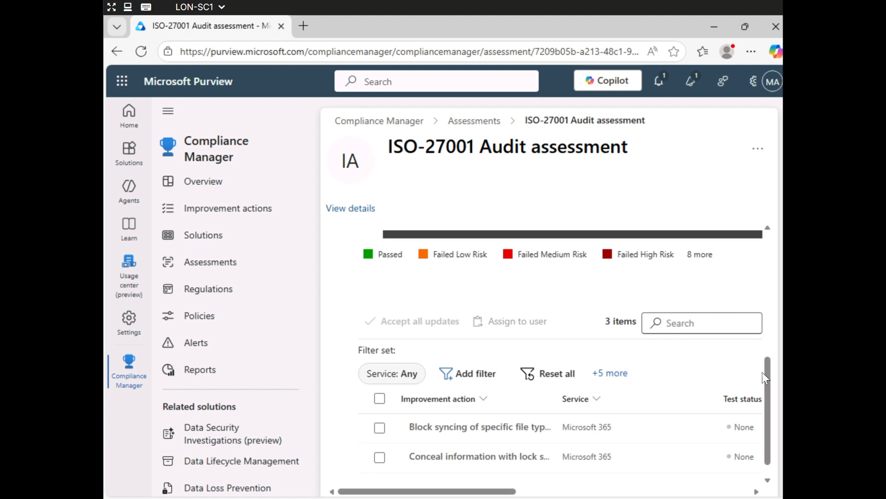
# Select all three filtered physical-control improvement actions and begin assigning them to a user
pyautogui.scroll(-1, 768, 373)
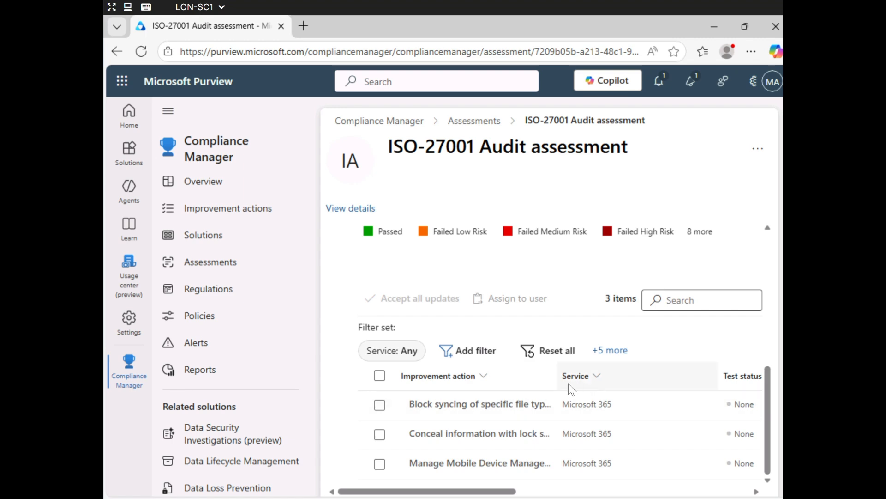
pyautogui.click(380, 376)
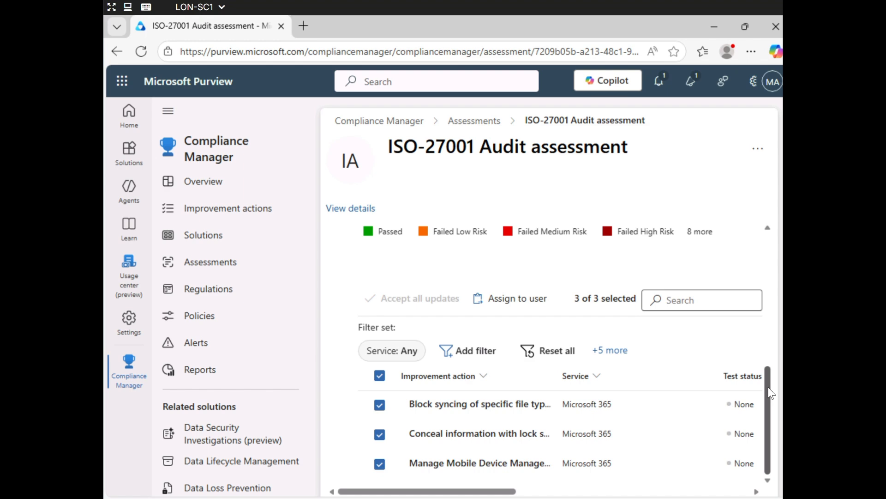
pyautogui.click(506, 300)
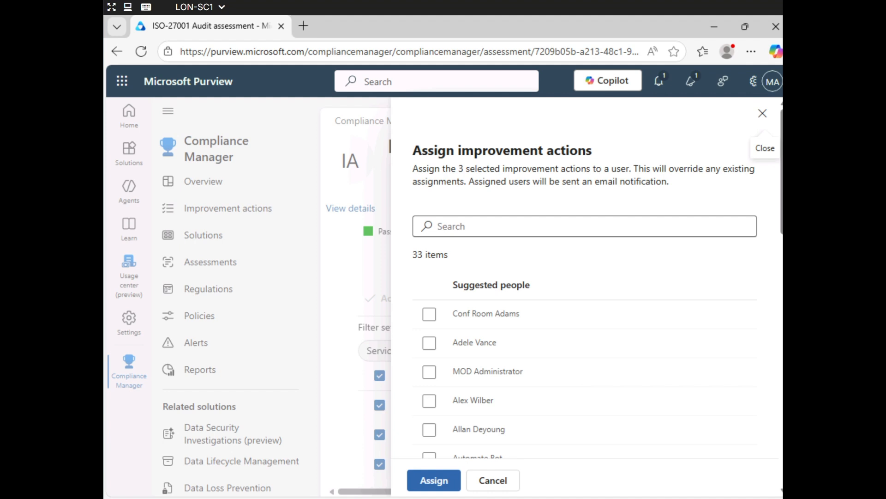
# Search for the team member by first name, assign them all three actions, and reload the page
pyautogui.click(705, 228)
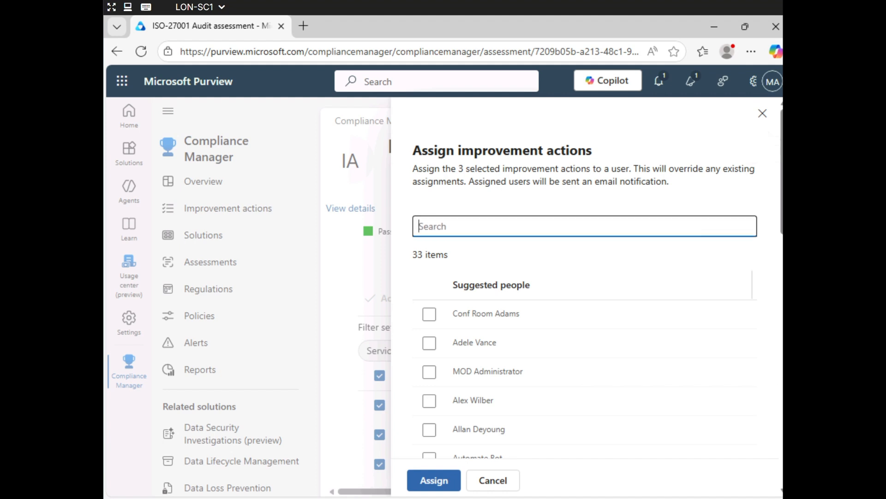
pyautogui.write('Nestor')
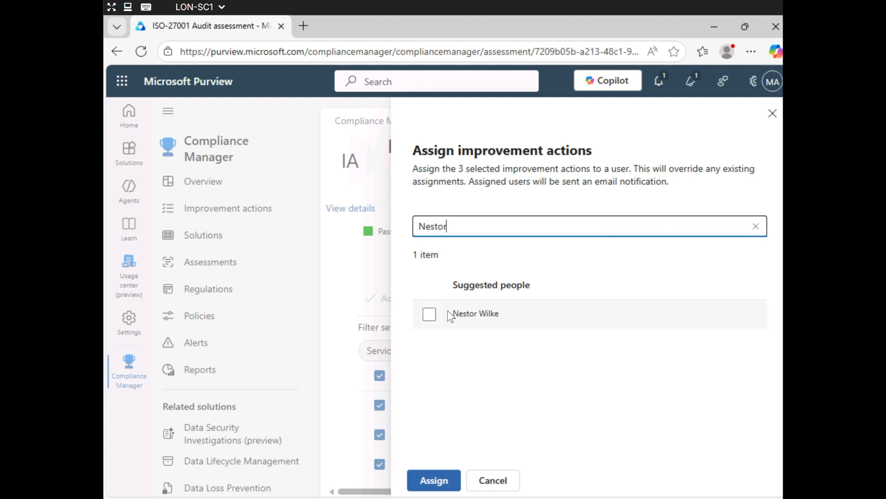
pyautogui.click(428, 315)
pyautogui.click(432, 480)
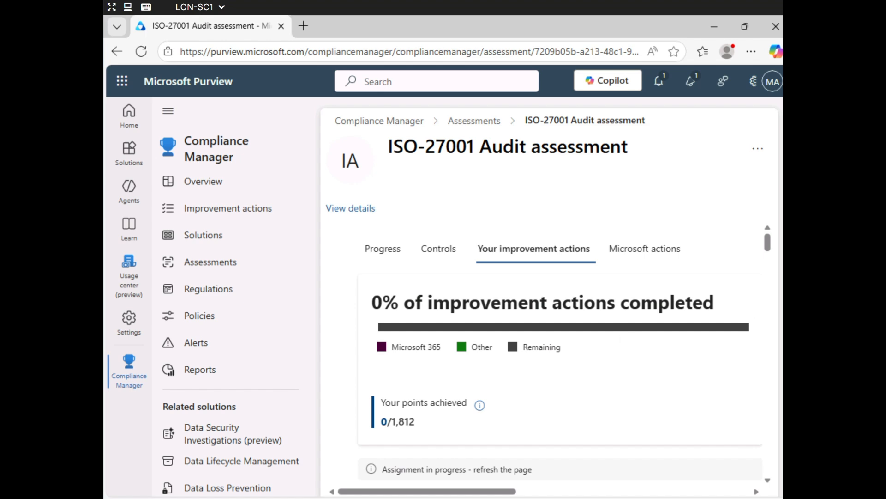
pyautogui.click(140, 56)
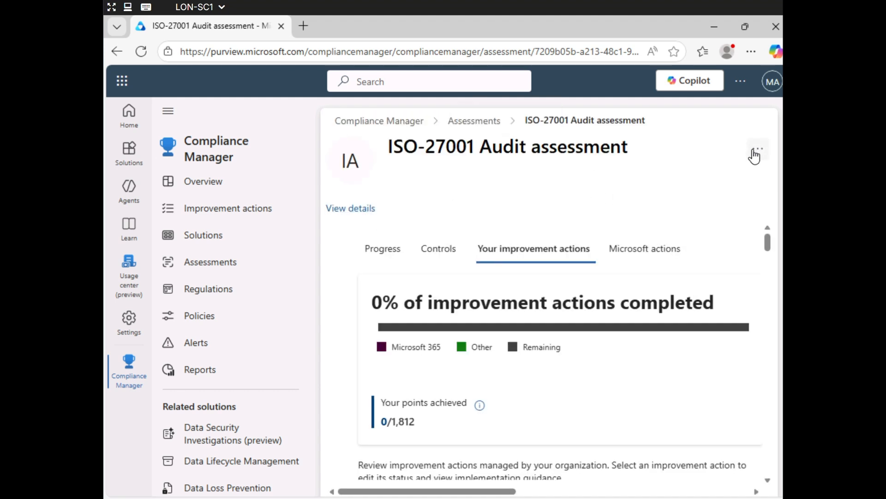
# Collapse the left navigation pane to icons to widen the ISO-27001 Audit assessment view
pyautogui.click(167, 112)
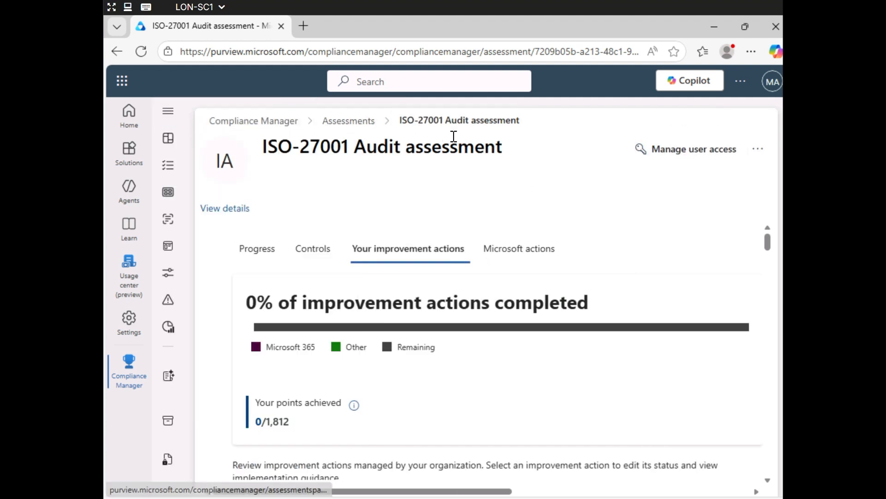
# Add the same team member as an Assessor on the ISO-27001 Audit assessment and save the roles
pyautogui.click(679, 153)
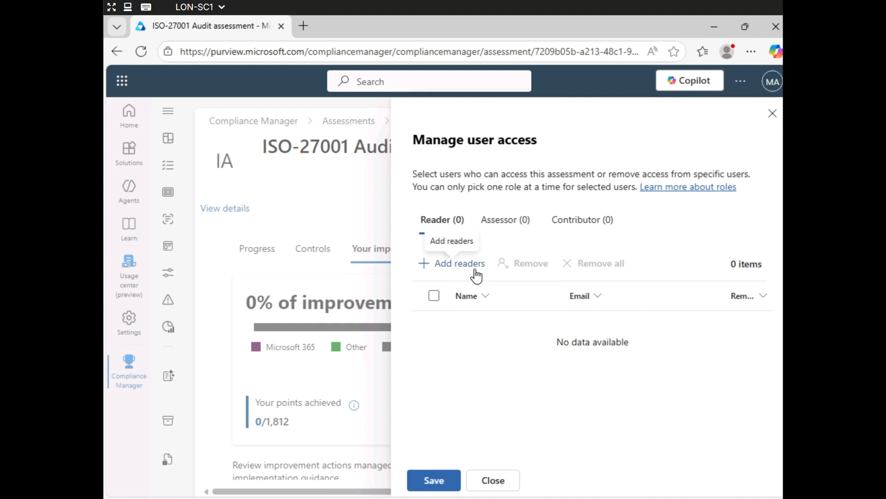
pyautogui.click(506, 222)
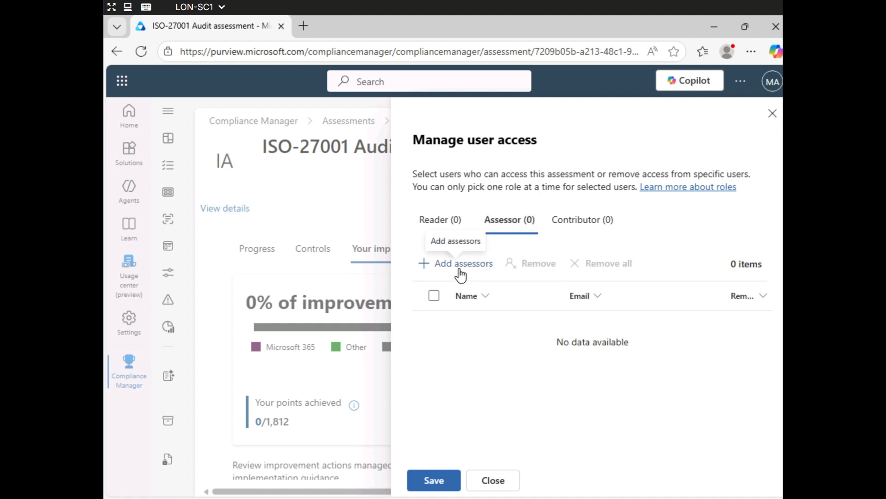
pyautogui.click(459, 273)
pyautogui.click(481, 215)
pyautogui.write('nestor')
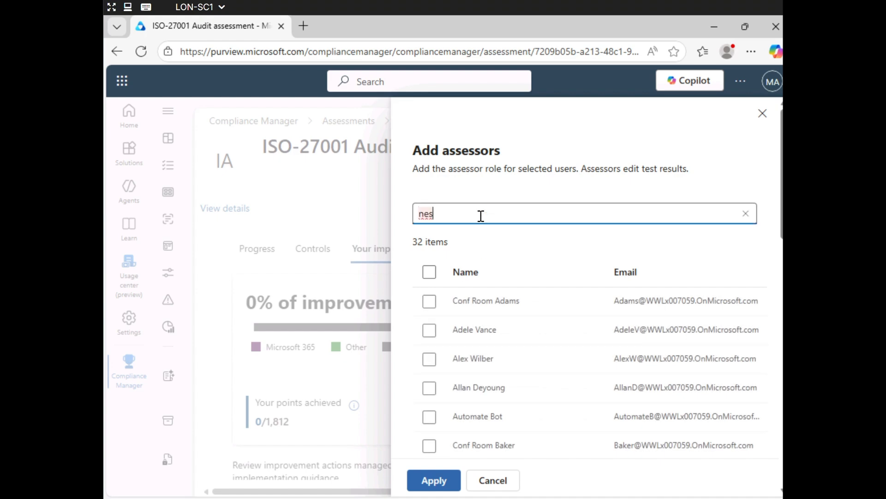
pyautogui.click(430, 302)
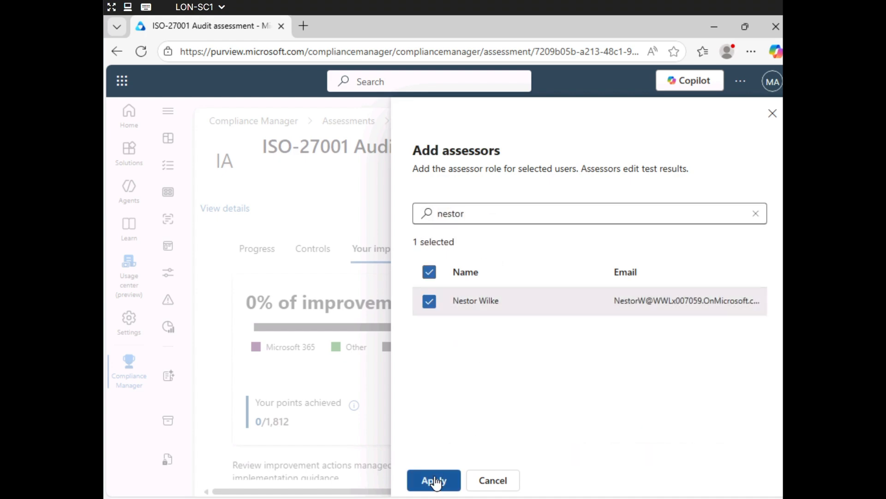
pyautogui.click(434, 480)
pyautogui.click(434, 480)
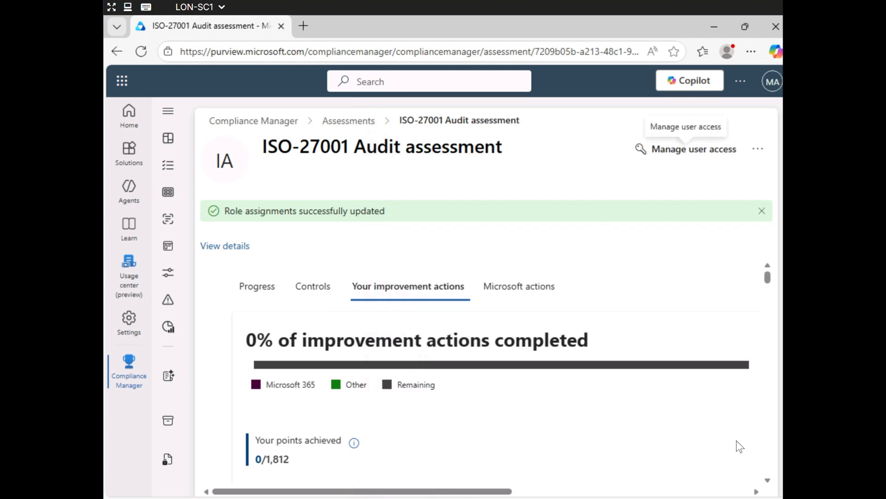